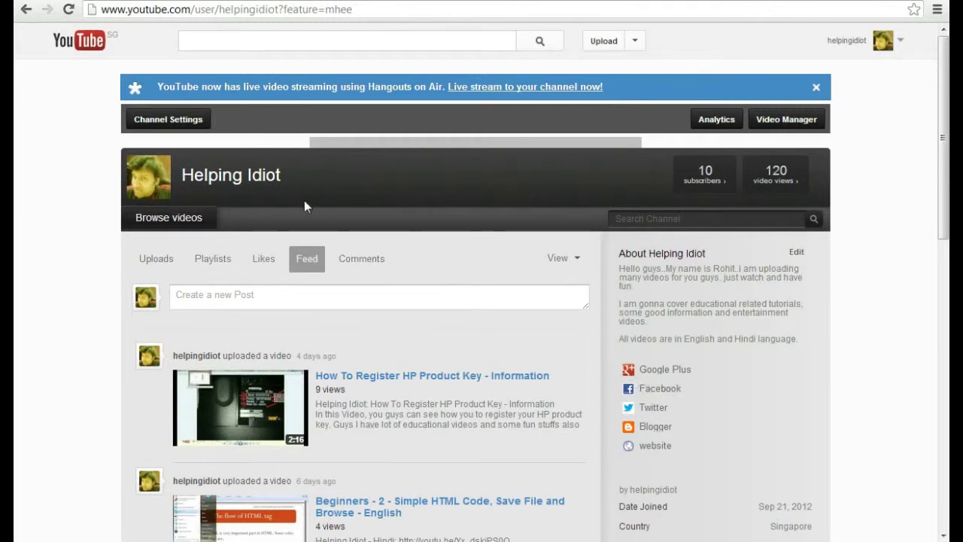
Step: Enter 'download drivers for hp' in Google Search and pick the first suggestion
click(86, 3)
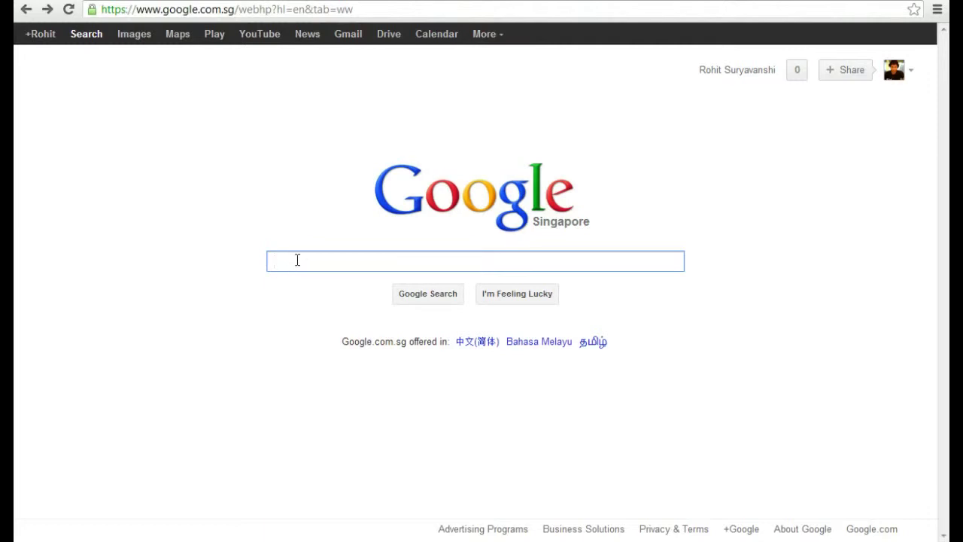
text(down)
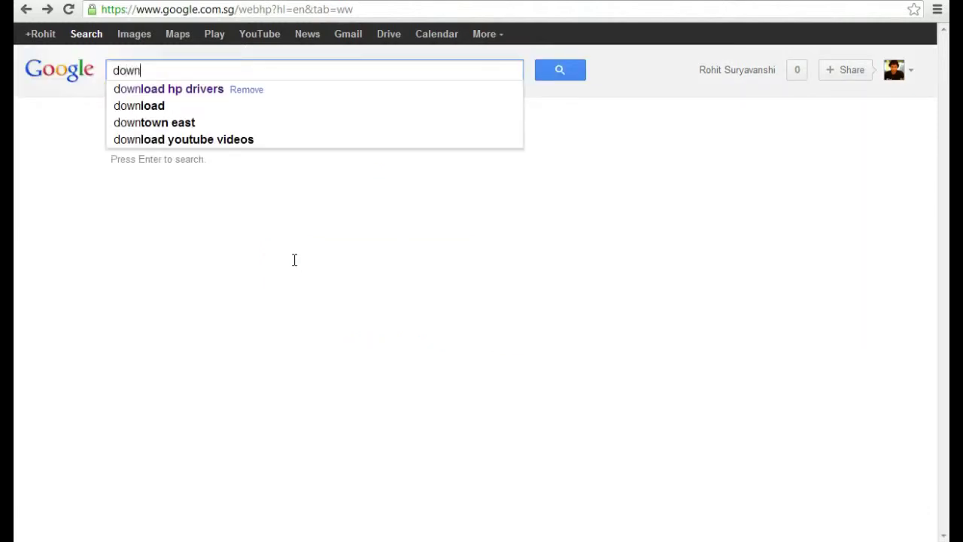
text(load)
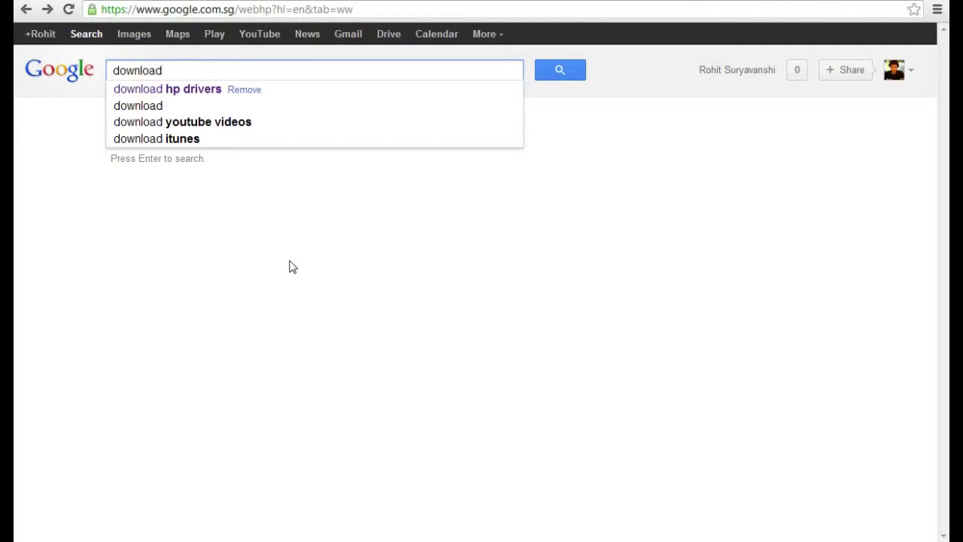
text( dr)
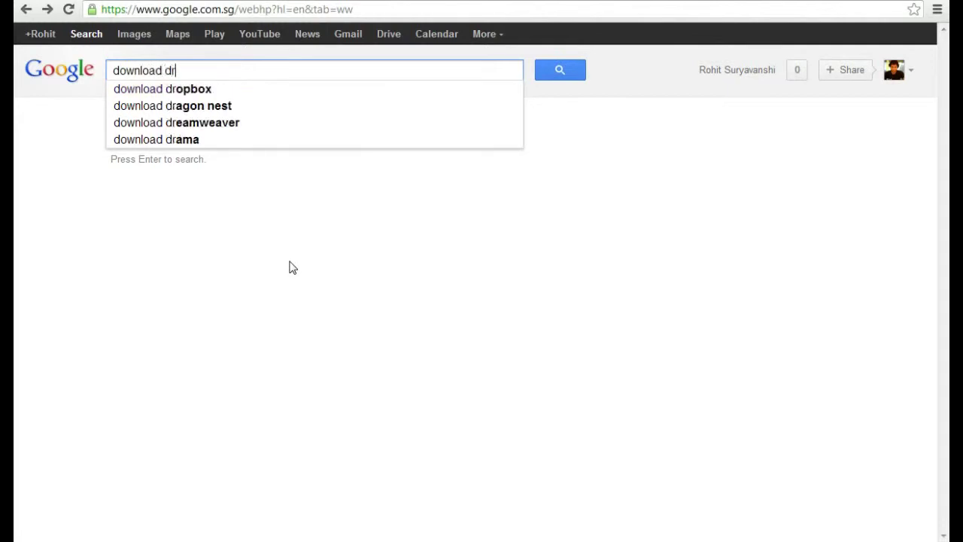
text(ivers )
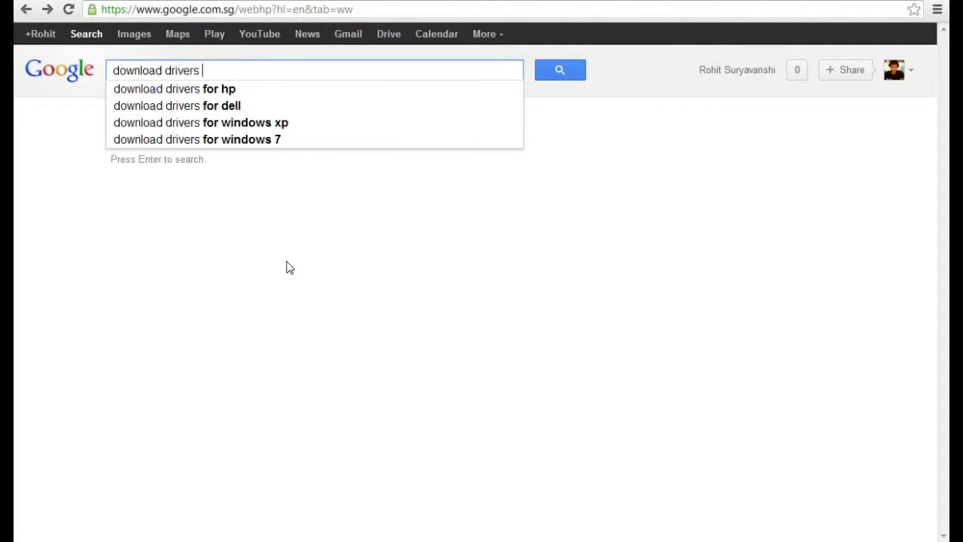
text(for)
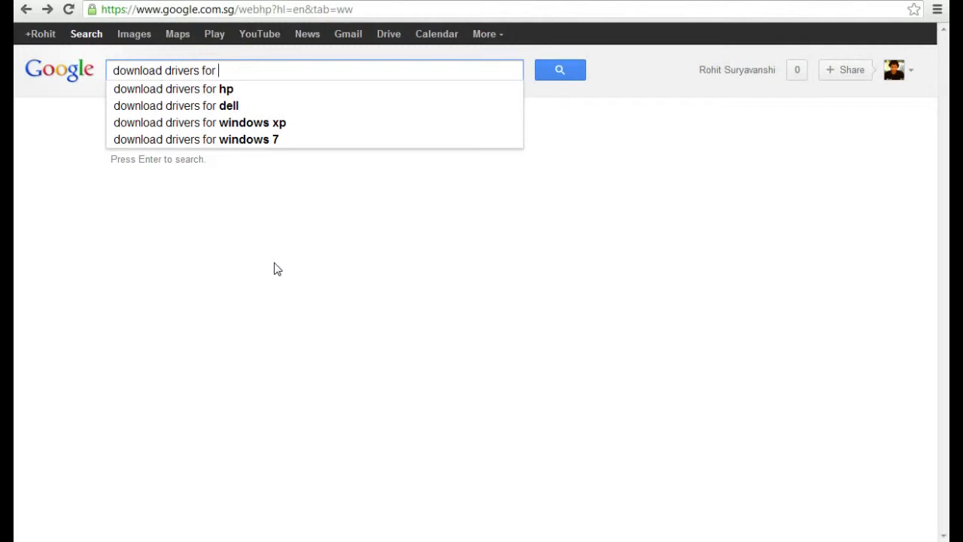
text(hp)
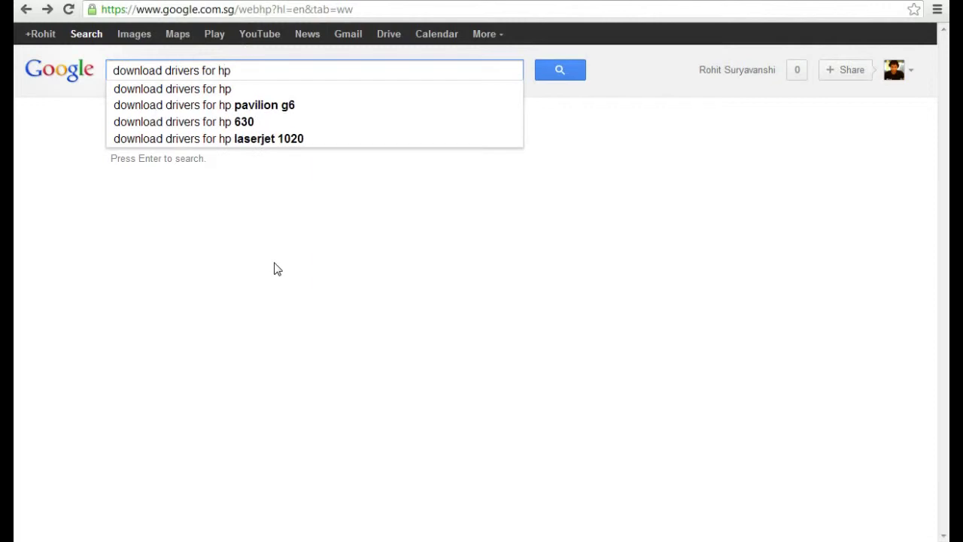
key(Down)
key(Return)
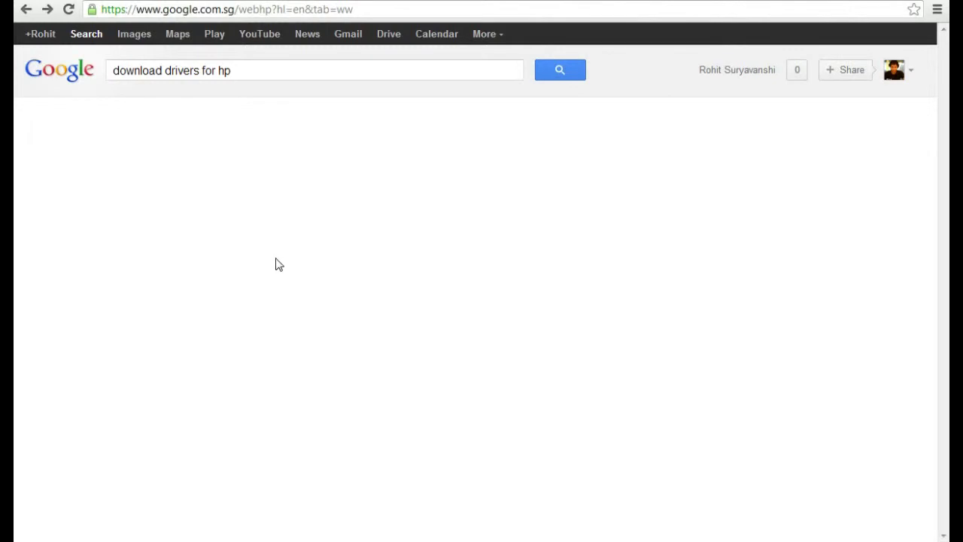
Step: Run the HP drivers search and open the HP Support & Drivers | Singapore result
click(570, 75)
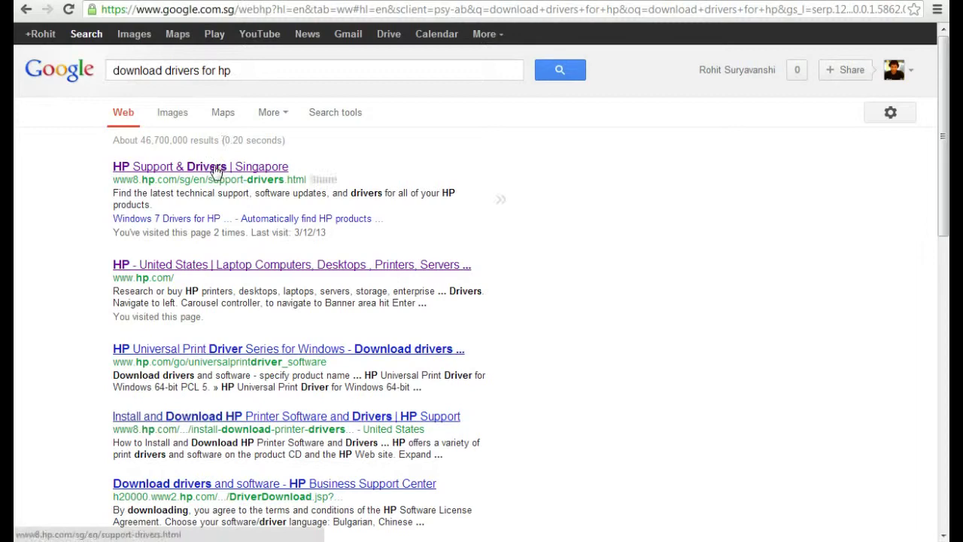
click(216, 170)
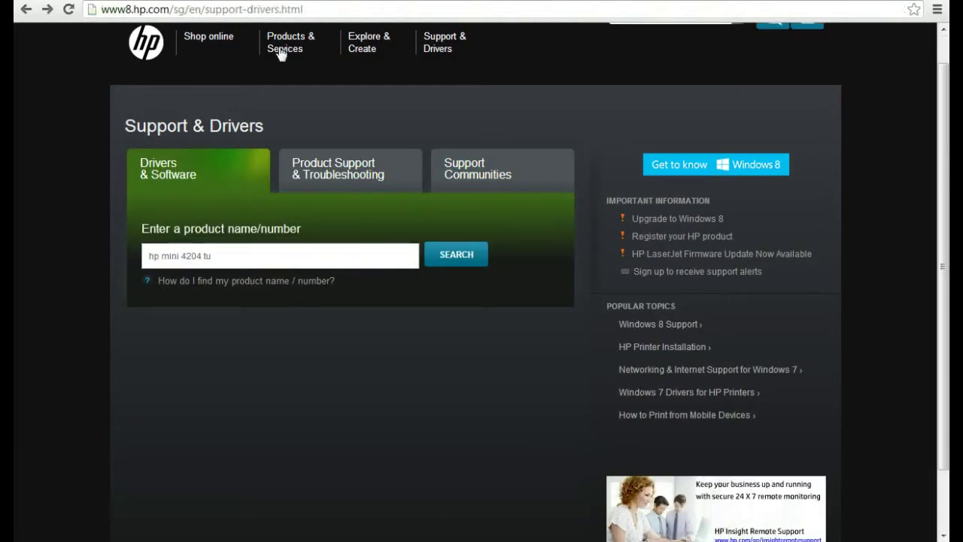
Step: Look over the Drivers & Software and Troubleshooting sections on the HP Support page
mouse_move(282, 43)
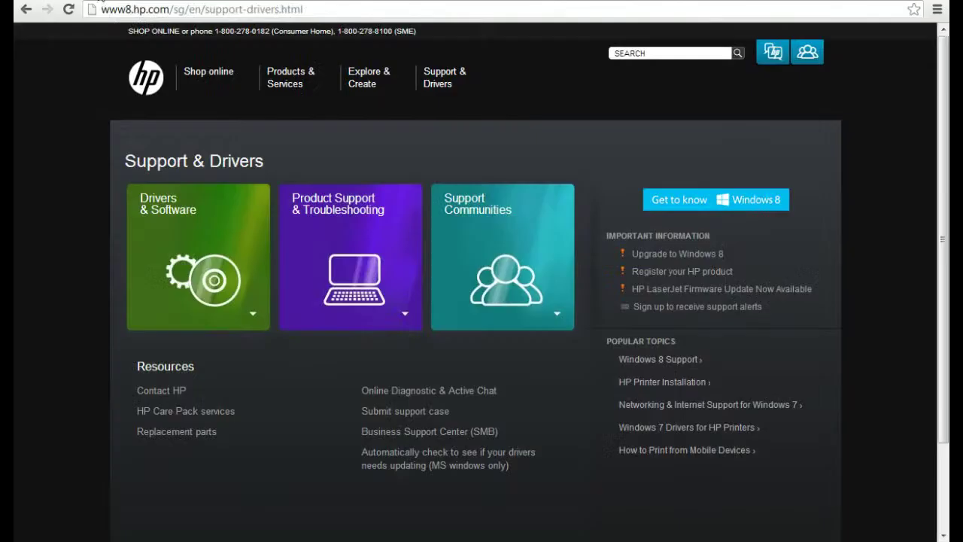
mouse_move(449, 120)
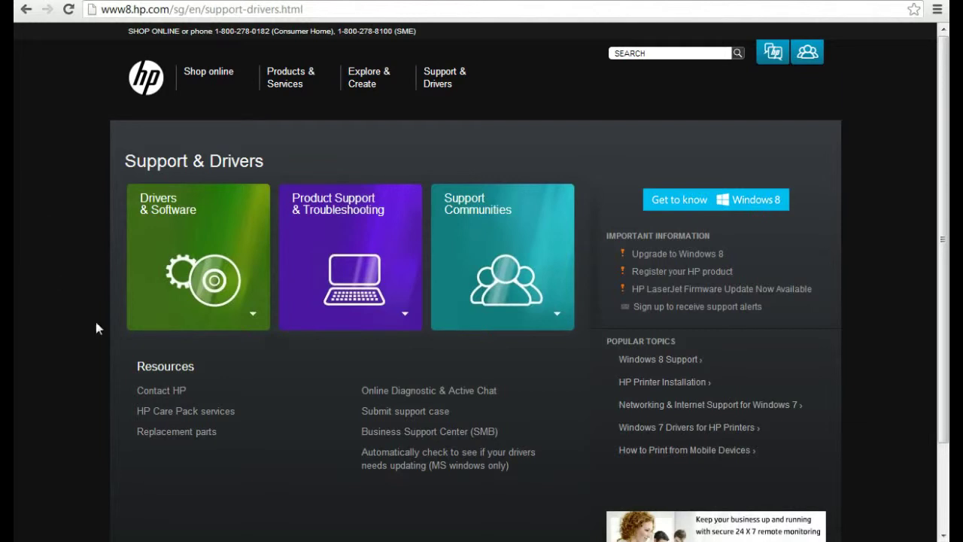
Step: Expand Drivers & Software and enter 'hp mini 4204TU' as the product name
click(198, 252)
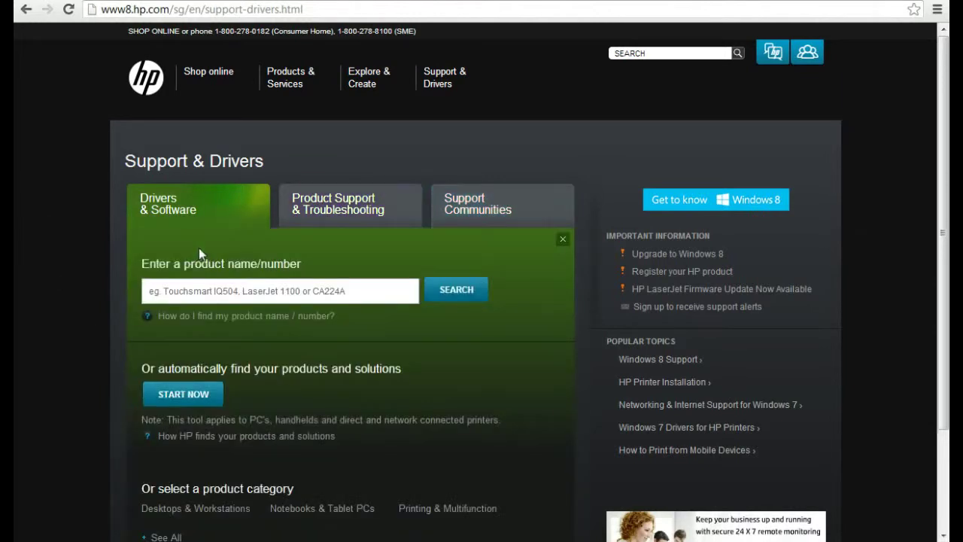
click(225, 287)
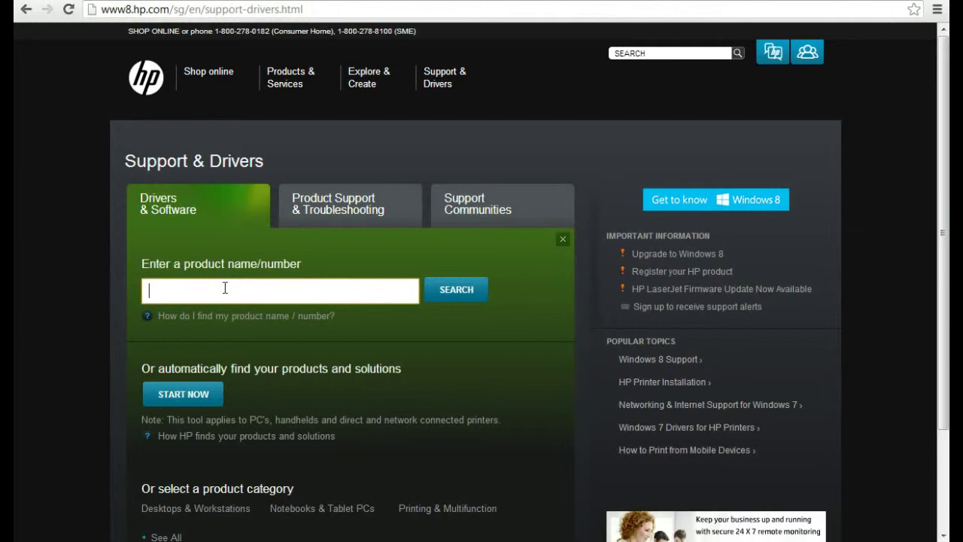
text(hp mmini)
key(BackSpace)
key(BackSpace)
key(BackSpace)
key(BackSpace)
key(BackSpace)
text(ini 4204TU)
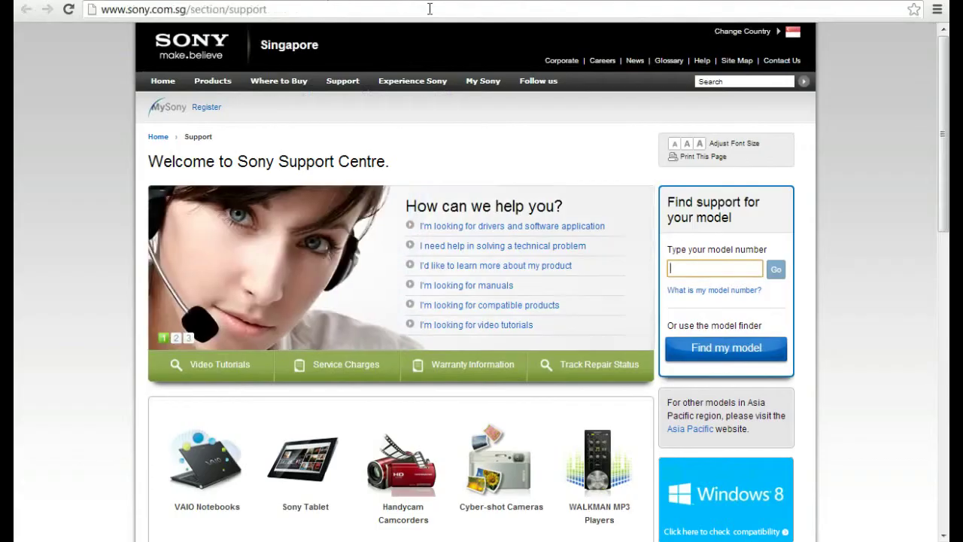
click(701, 266)
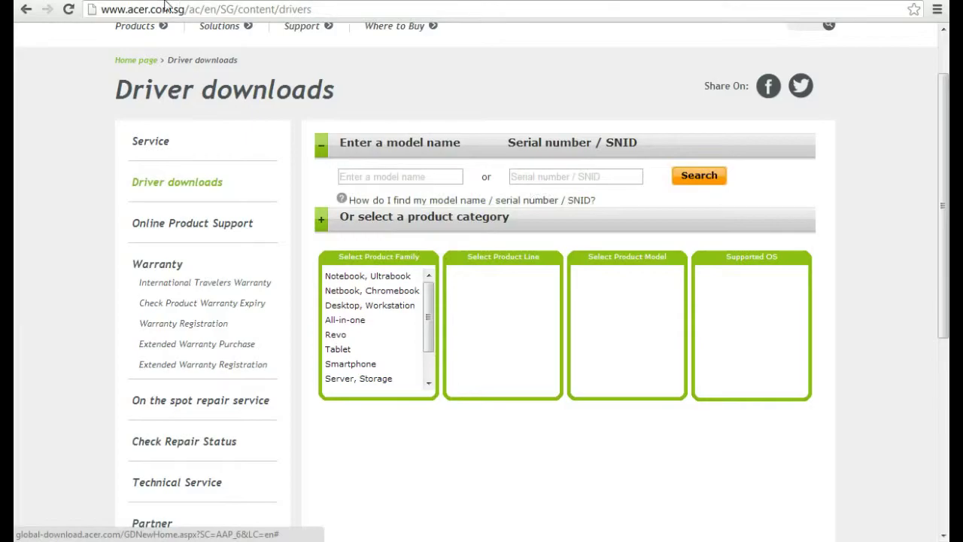
click(131, 3)
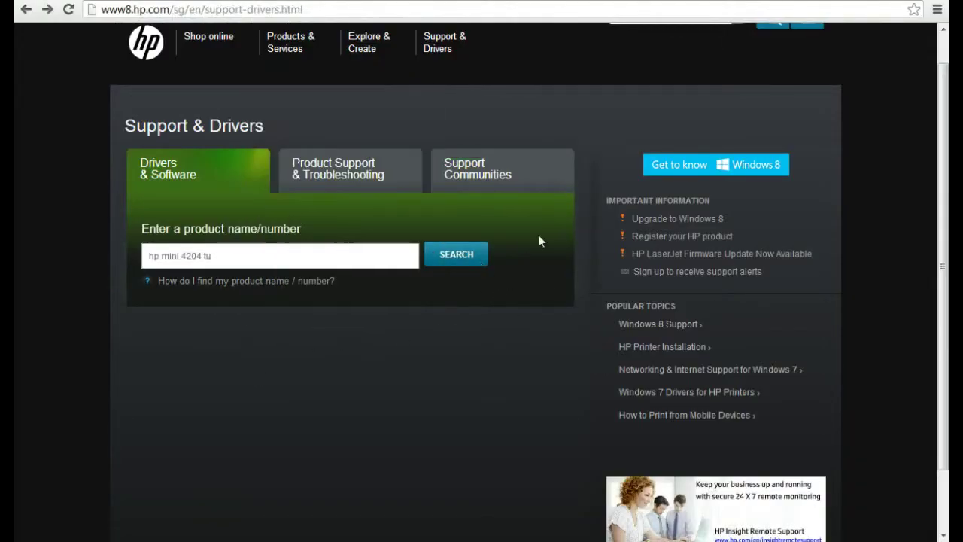
Step: Search for hp mini 4204 tu and open the operating system list on the HP Mini 200-4204tu page
click(471, 260)
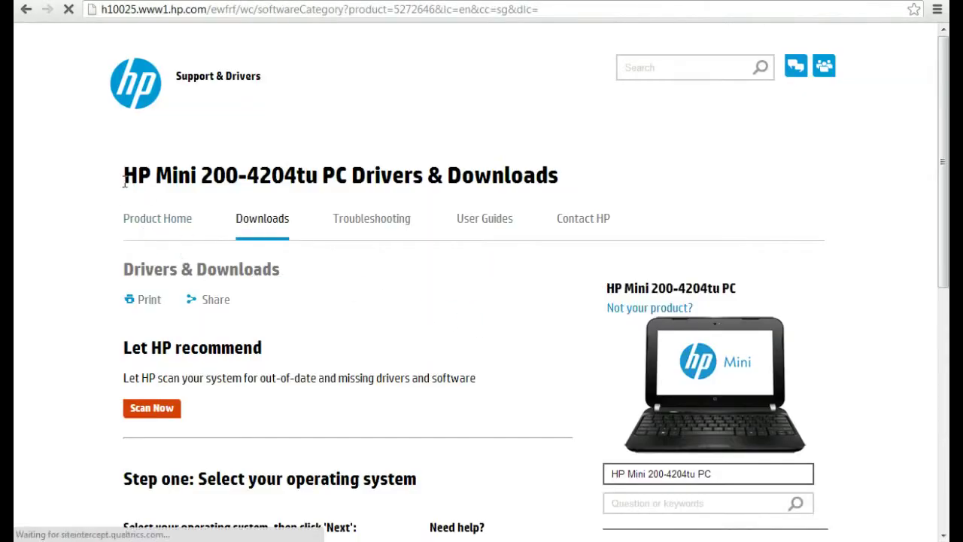
drag(124, 175, 315, 162)
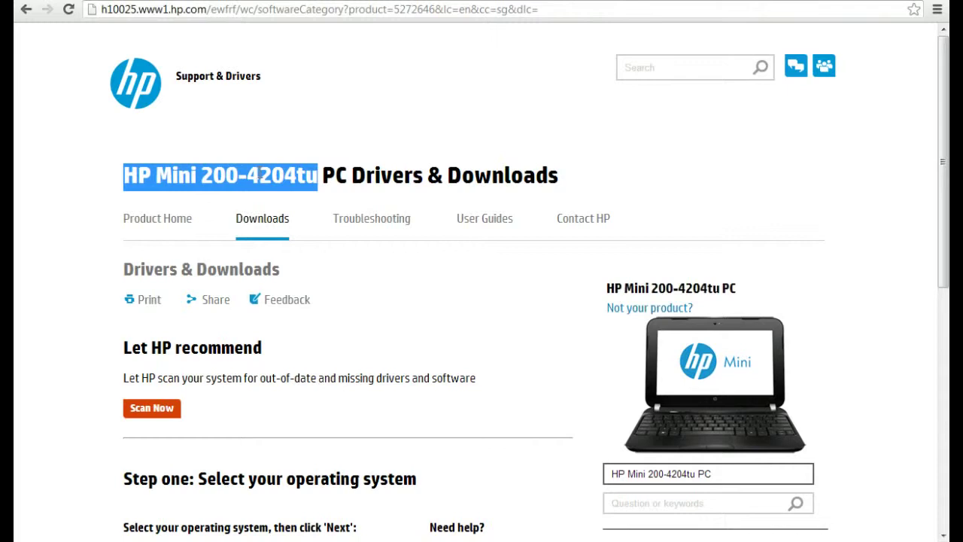
drag(366, 174, 537, 175)
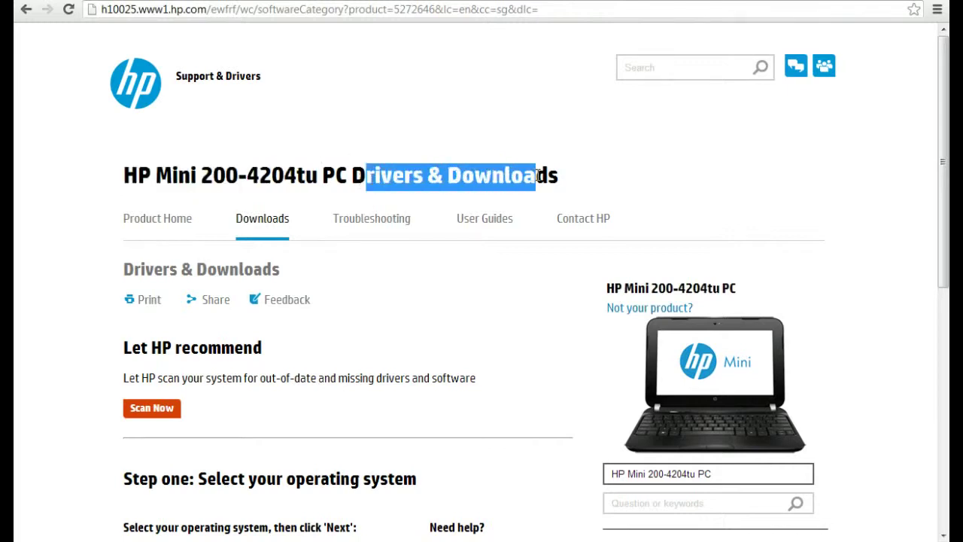
click(549, 175)
scroll(374, 308, down, 3)
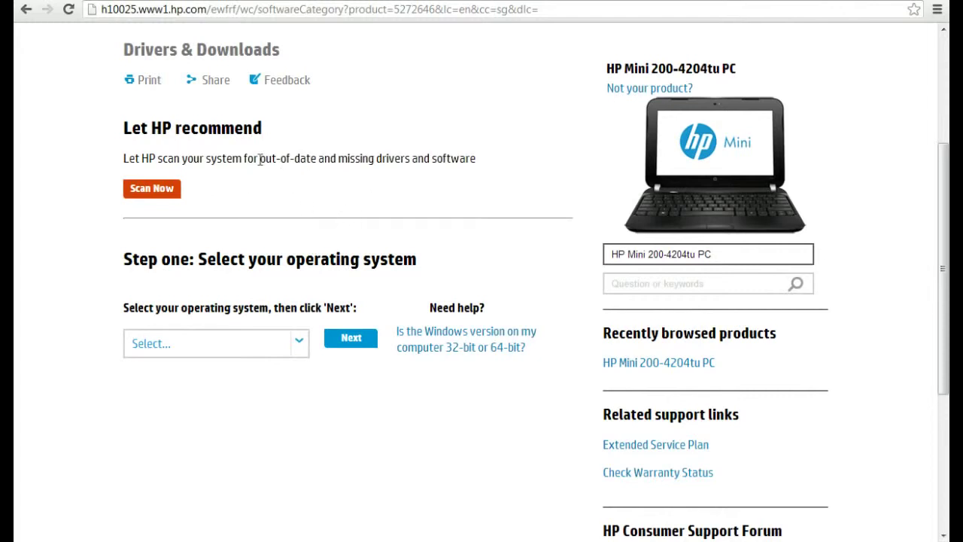
click(299, 345)
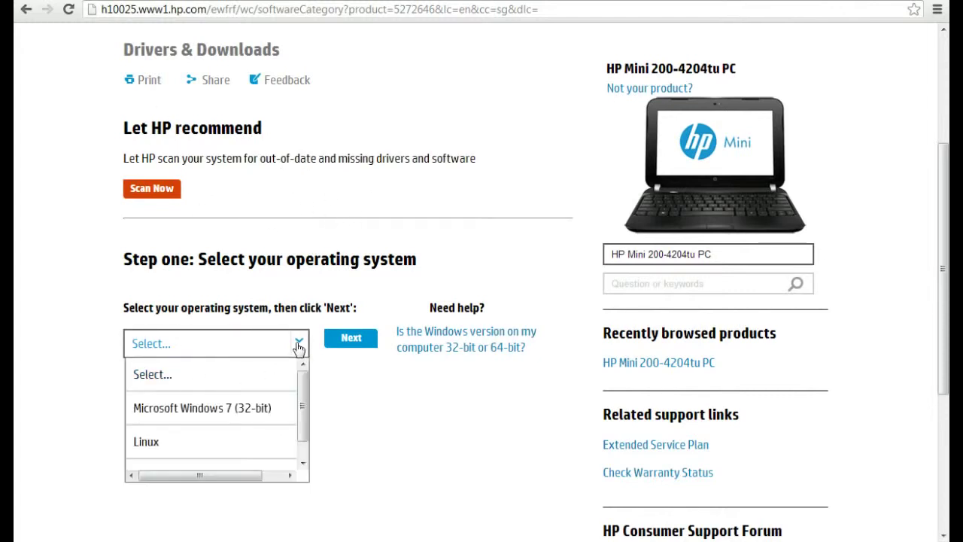
Step: Choose Microsoft Windows 7 (32-bit) as the operating system and load its driver categories
click(272, 418)
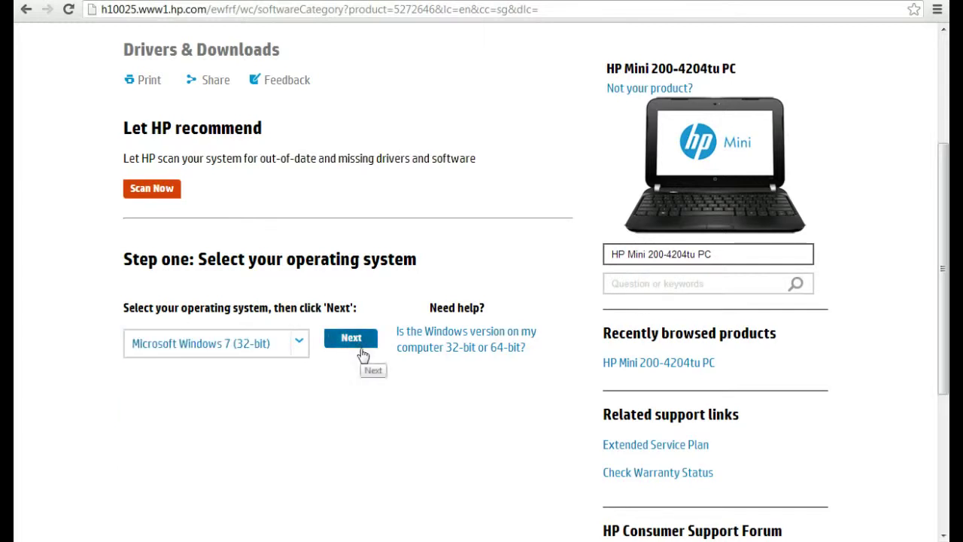
click(362, 352)
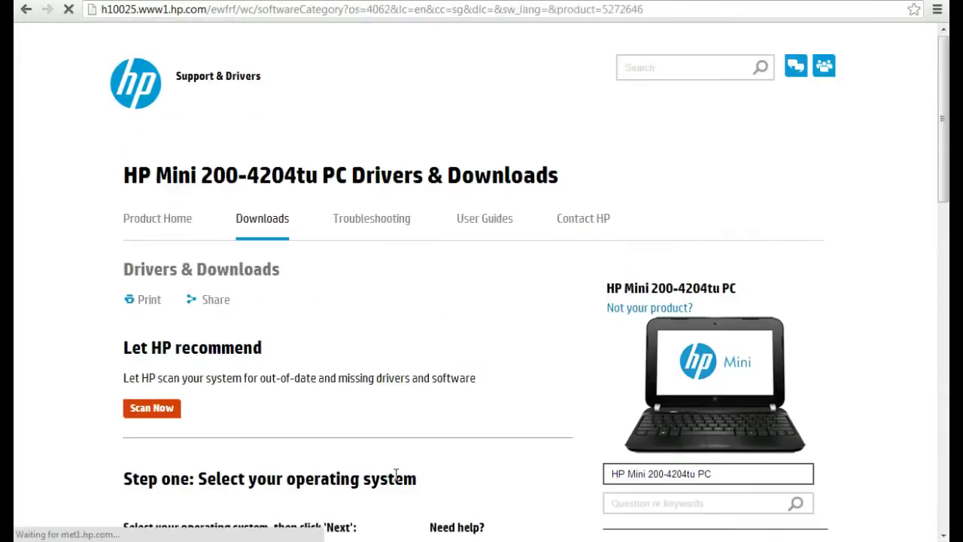
scroll(473, 337, down, 2)
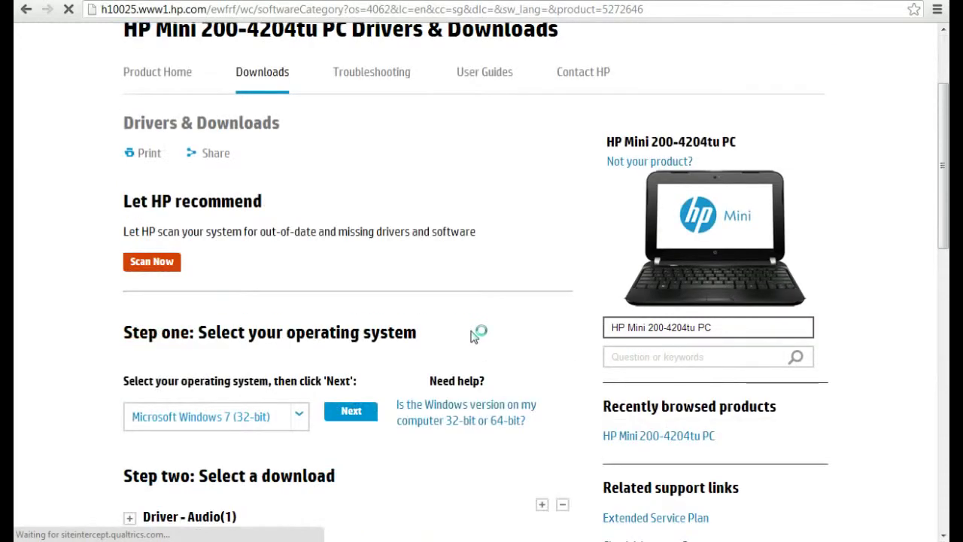
scroll(473, 337, down, 6)
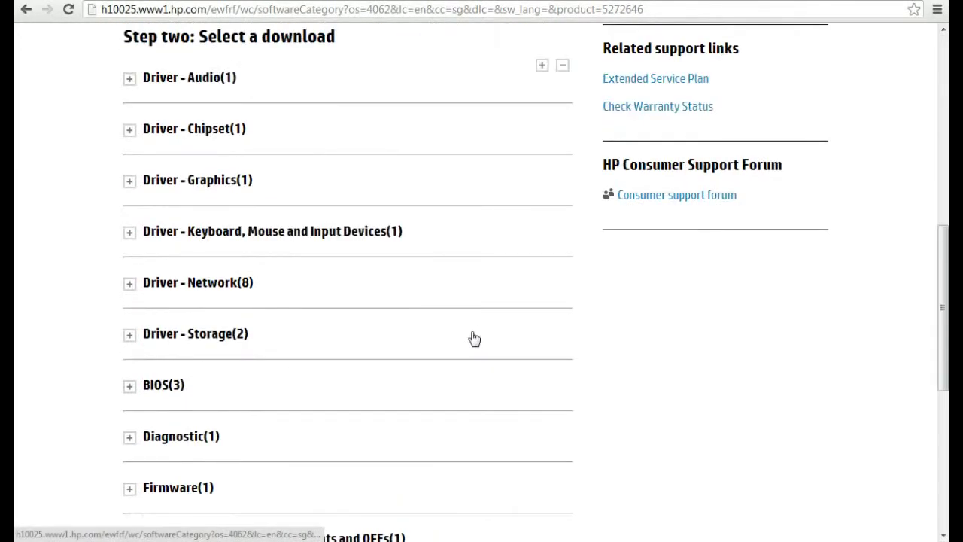
scroll(469, 339, down, 1)
scroll(451, 316, down, 3)
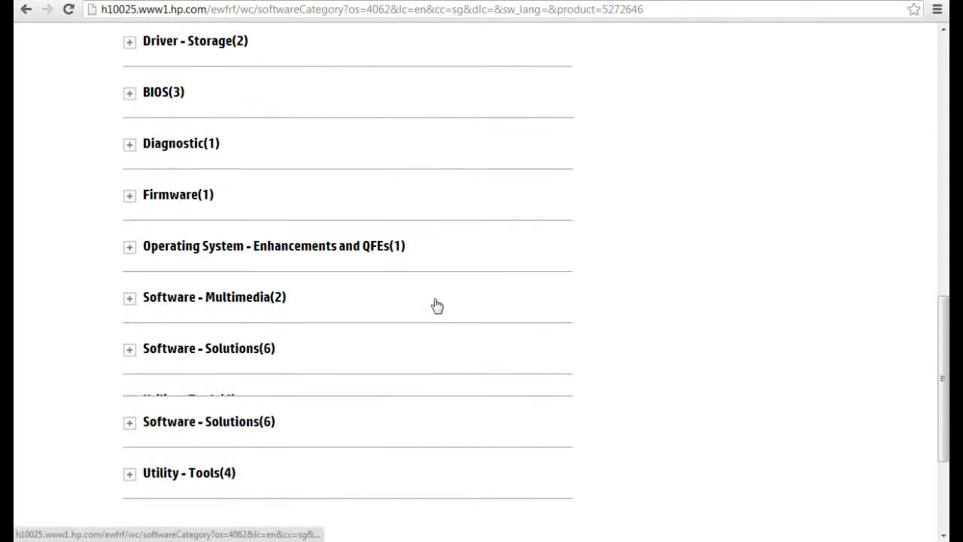
scroll(432, 312, up, 5)
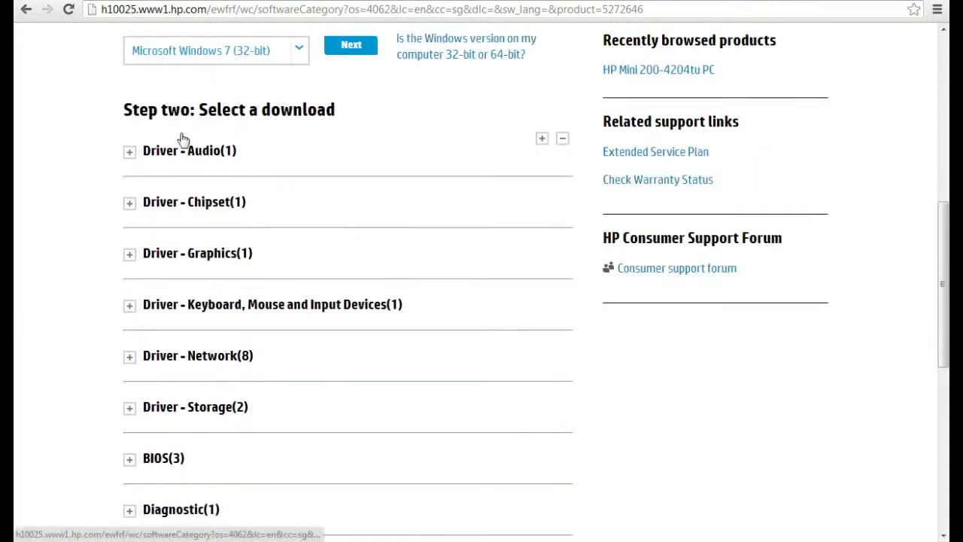
scroll(157, 236, down, 5)
scroll(181, 241, up, 3)
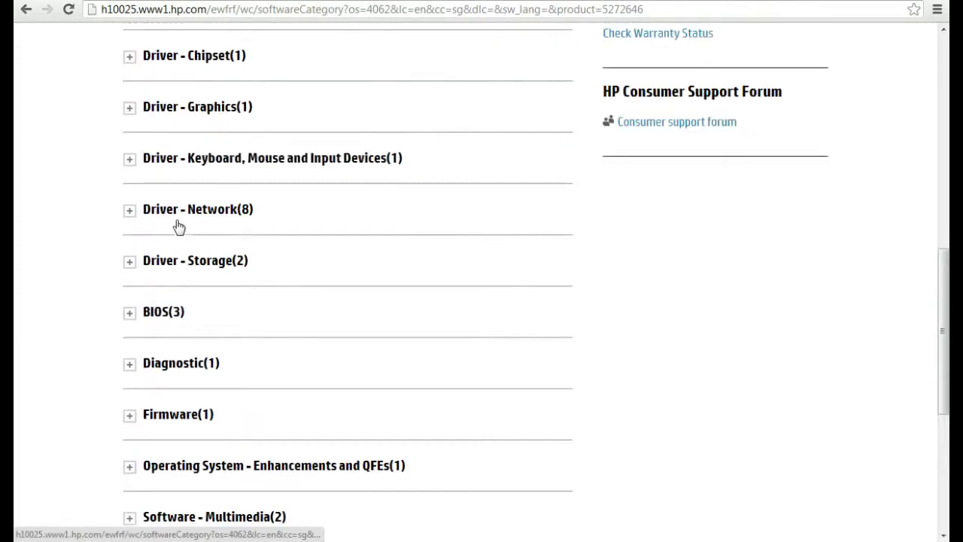
scroll(178, 226, up, 3)
Step: Expand Driver - Audio, open the IDT High-Definition (HD) Audio Driver and download sp55743.exe
click(130, 152)
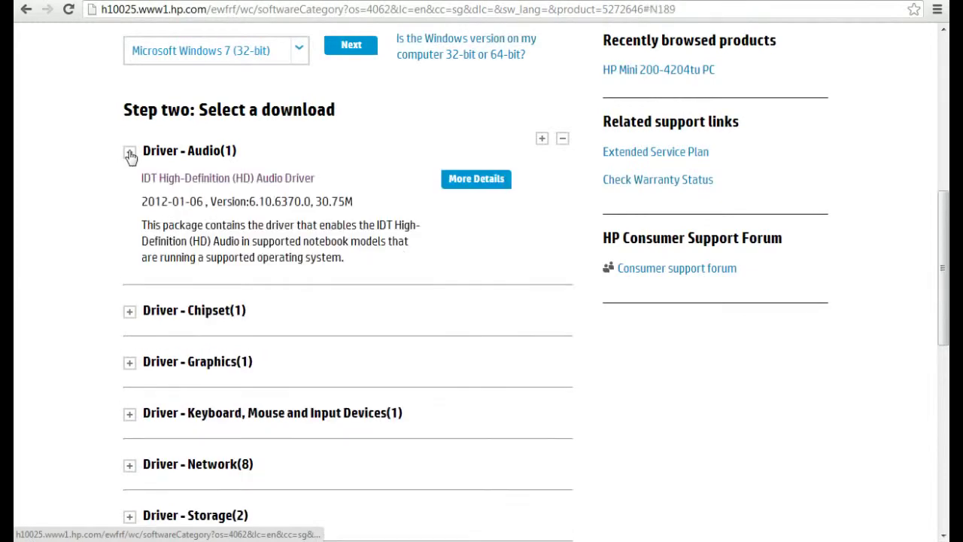
click(245, 179)
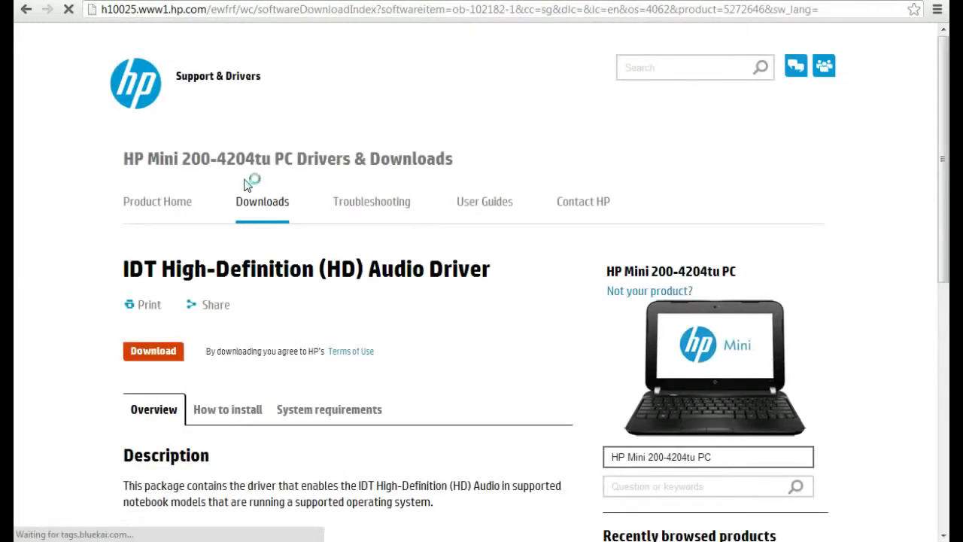
scroll(188, 117, down, 4)
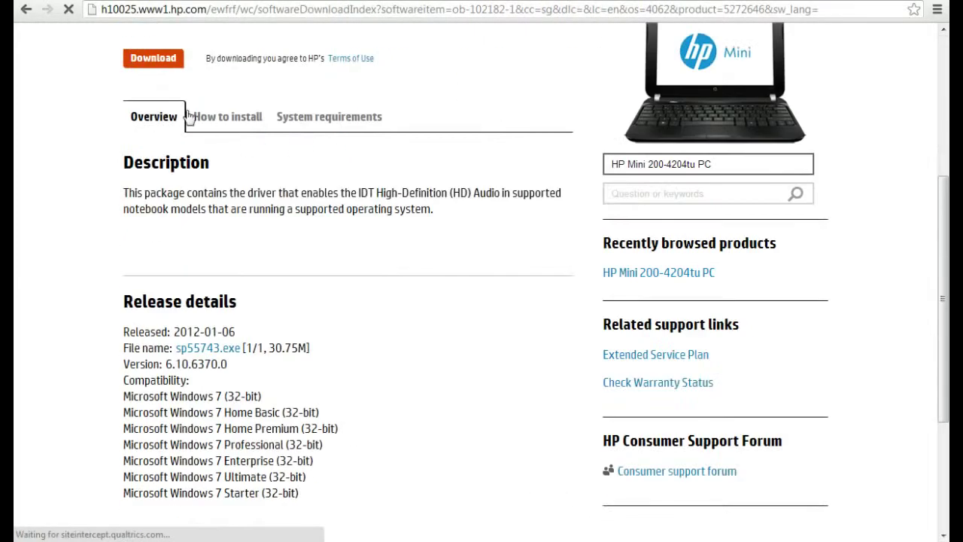
click(155, 64)
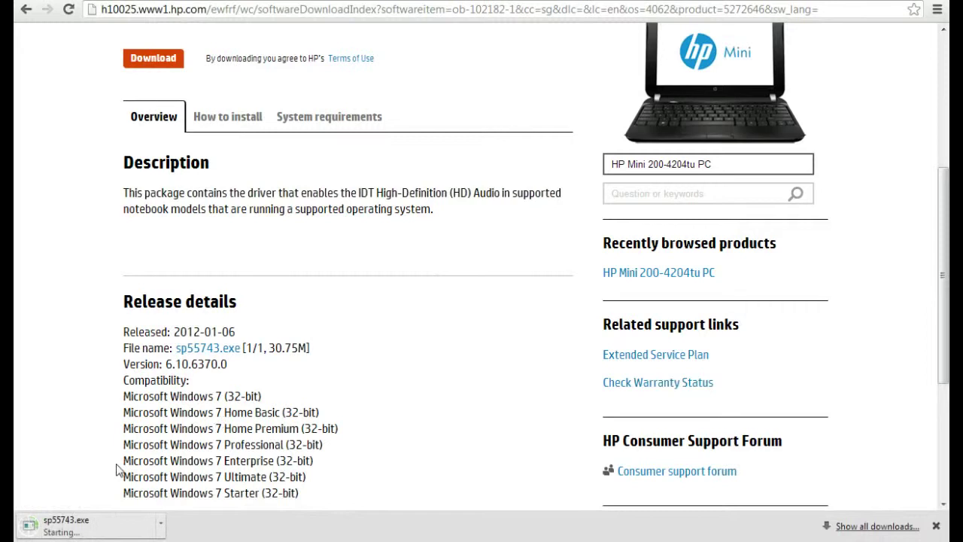
drag(87, 529, 486, 167)
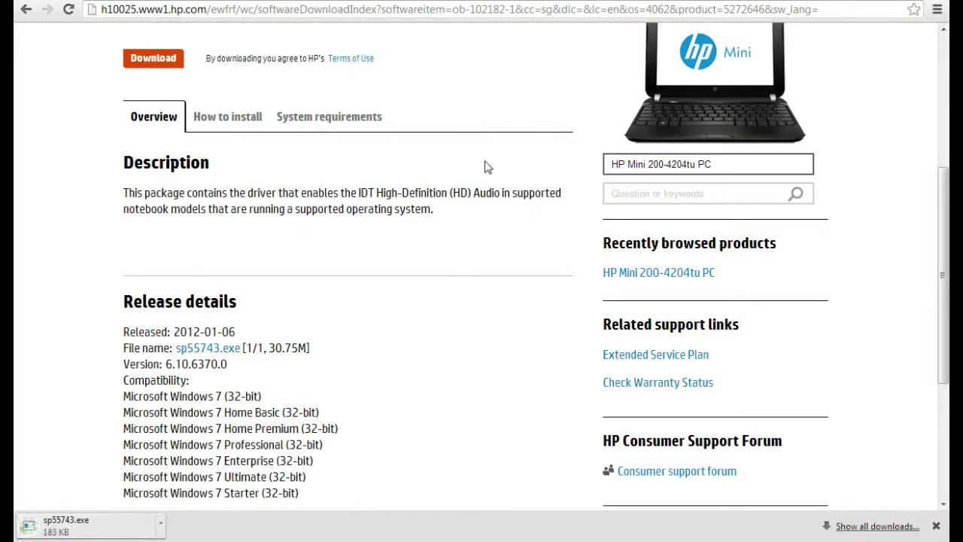